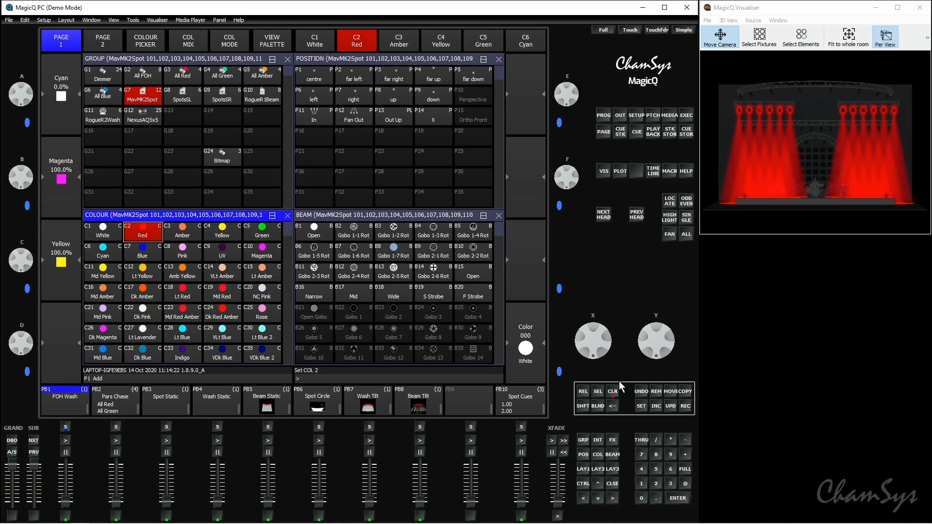
# Step: Record the red spot look as the first cue on playback PB9
pyautogui.click(685, 406)
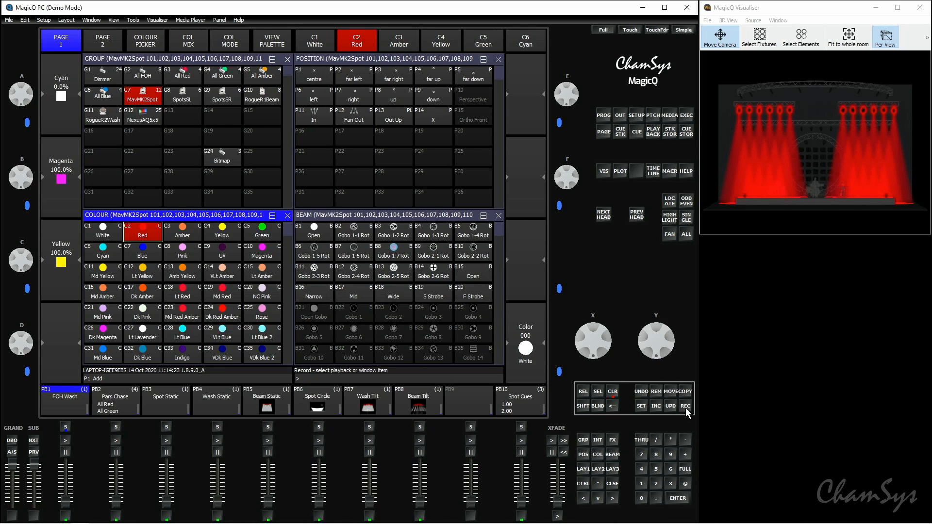
pyautogui.click(484, 400)
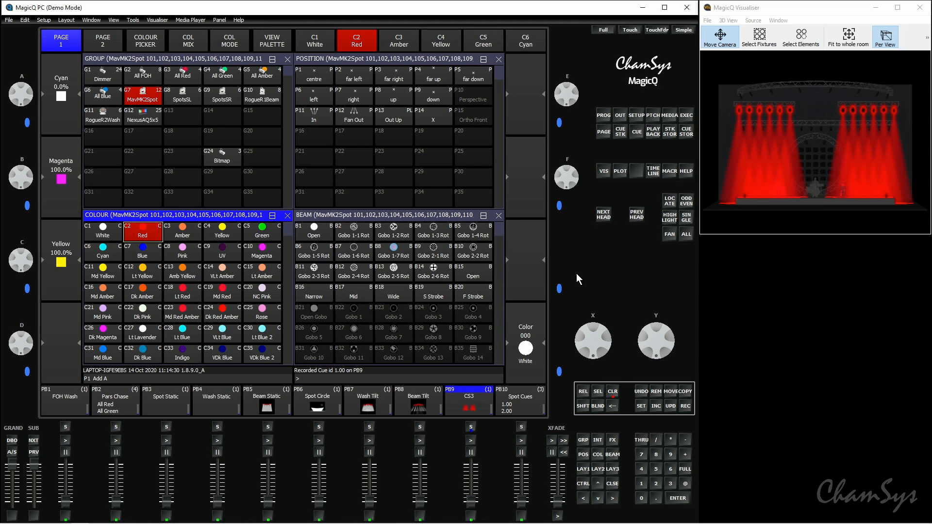
# Step: Apply the Yellow palette to the spots with a 5-second time and record it as the second cue on PB9
pyautogui.click(655, 468)
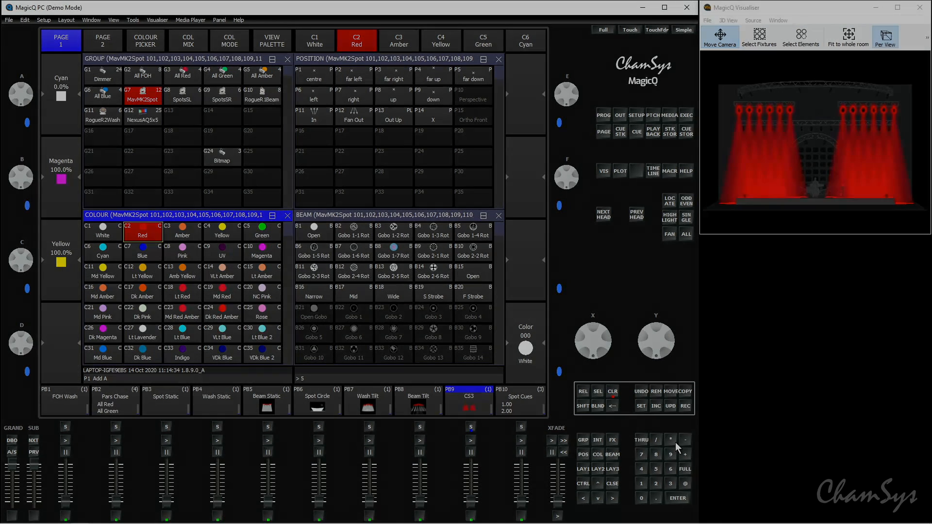
pyautogui.click(673, 440)
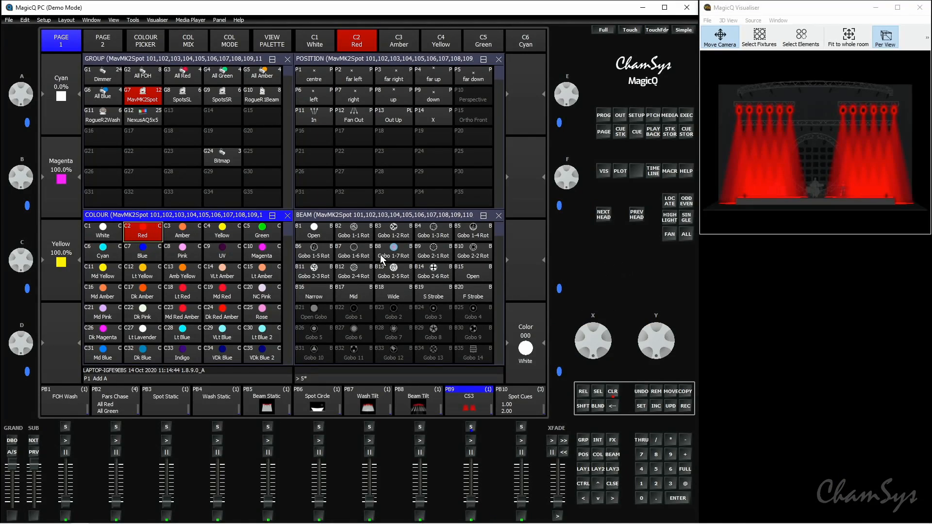
pyautogui.click(226, 232)
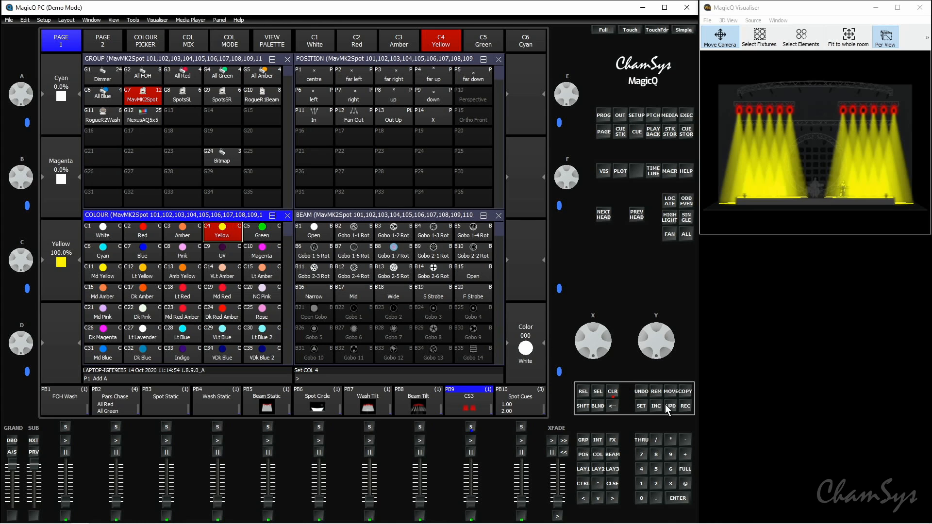
pyautogui.click(686, 406)
pyautogui.click(480, 399)
# Step: Apply the Fan Out position to the spots with a time of 5 and record it as the third cue on PB9
pyautogui.click(657, 469)
pyautogui.click(358, 116)
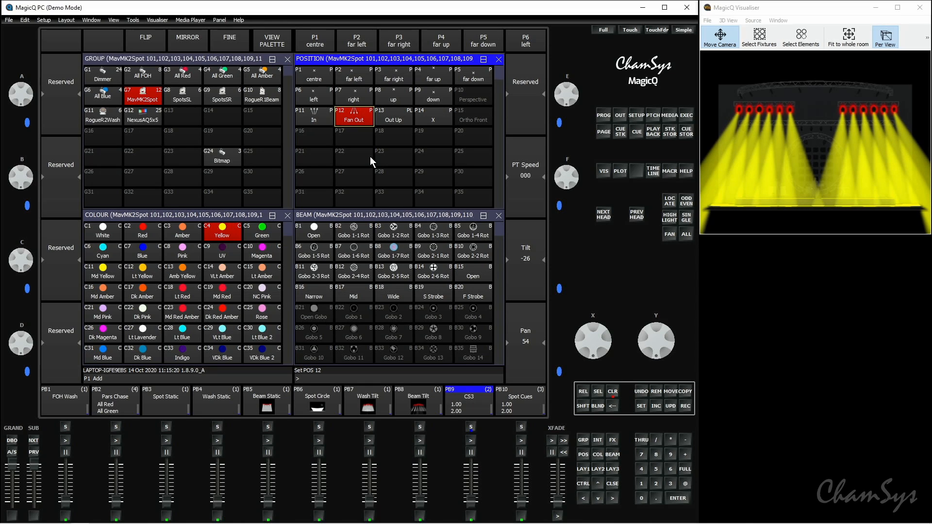
pyautogui.click(688, 411)
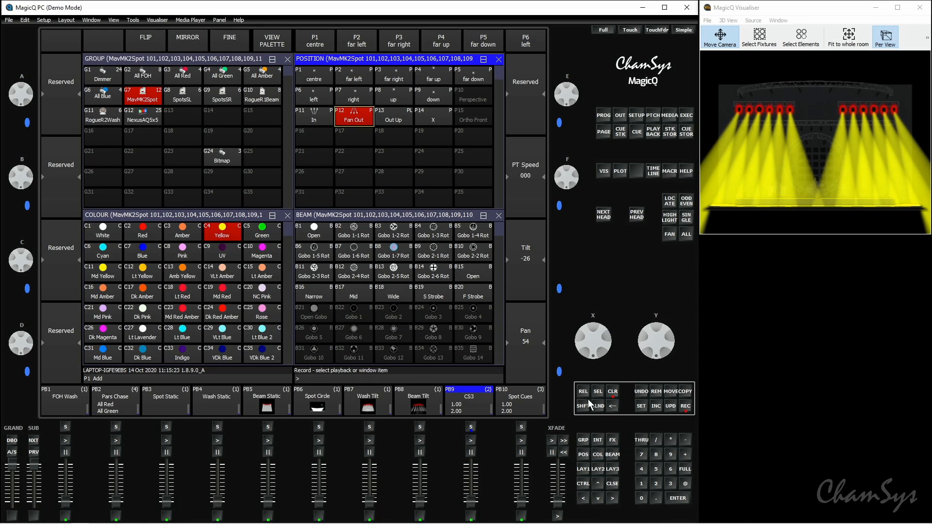
pyautogui.click(466, 407)
# Step: Apply the Green palette with a time of 5, record it as PB9's fourth cue, and clear the programmer
pyautogui.click(660, 468)
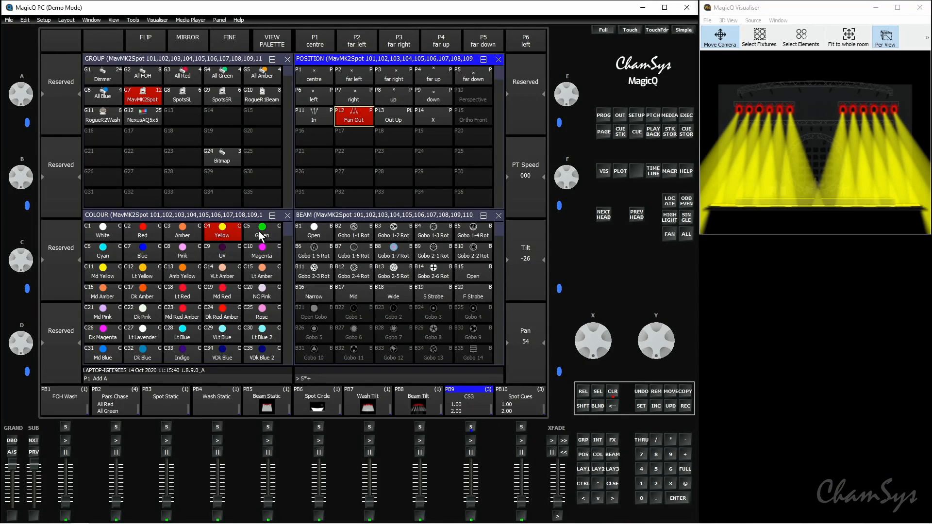
pyautogui.click(261, 233)
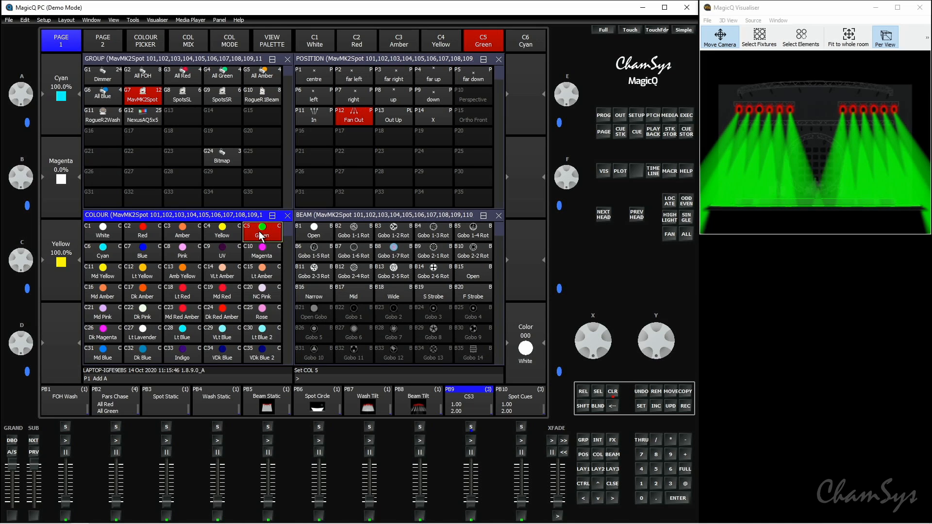
pyautogui.click(685, 406)
pyautogui.click(477, 403)
pyautogui.click(612, 392)
# Step: Open PB9's cue stack and set all of its steps to individual cue timing
pyautogui.click(479, 407)
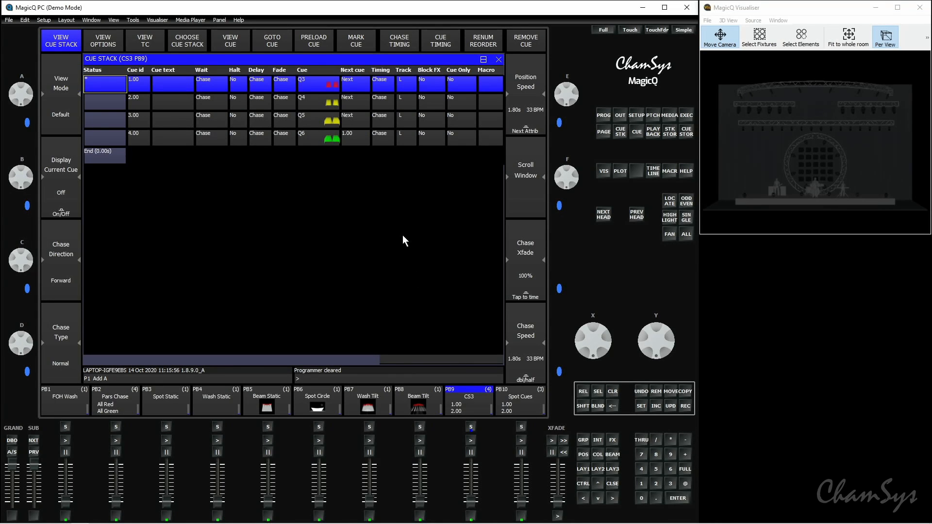
pyautogui.click(441, 44)
pyautogui.click(236, 156)
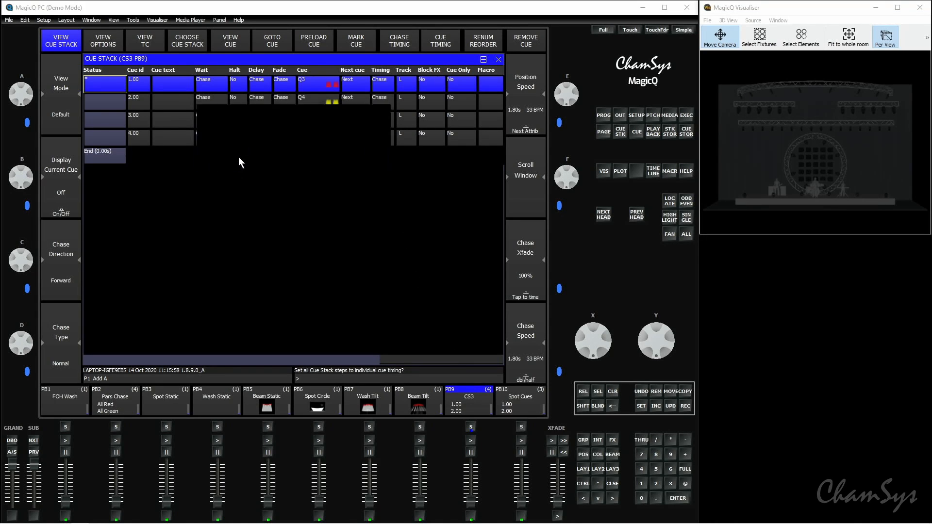
# Step: Play back PB9 at full level, advance through its first three cues, and bring the playback down again
pyautogui.moveTo(474, 494); pyautogui.dragTo(482, 458)
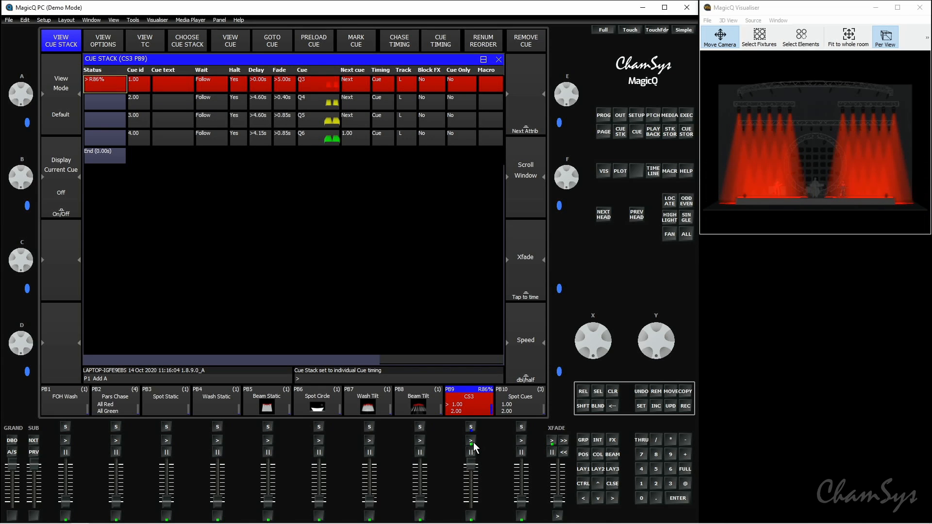
pyautogui.click(473, 442)
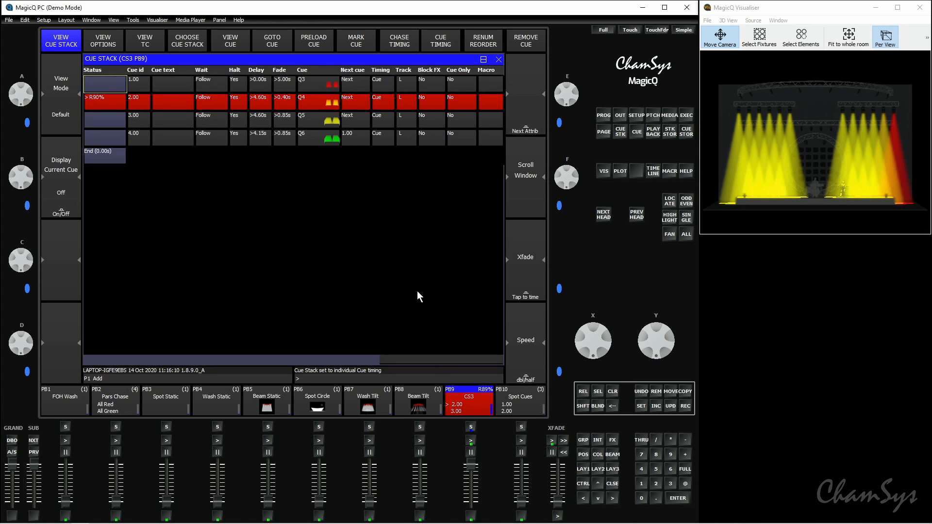
pyautogui.click(474, 443)
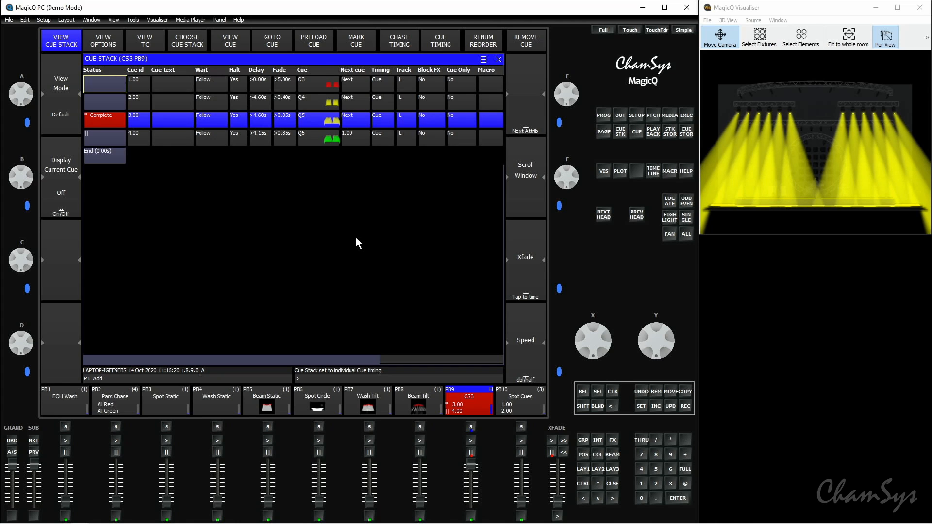
pyautogui.moveTo(470, 464); pyautogui.dragTo(475, 501)
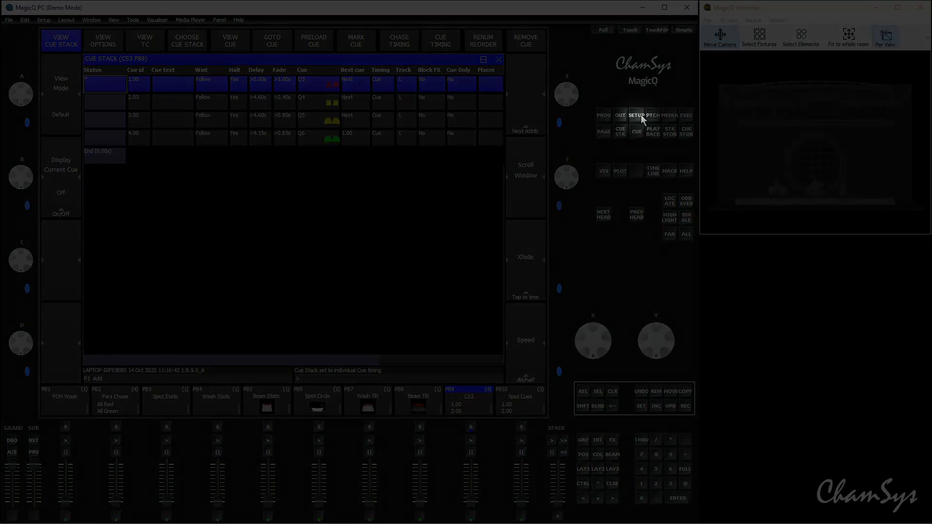
# Step: Set the Crossfade master function in the playback settings to Busking Rate Master
pyautogui.click(638, 115)
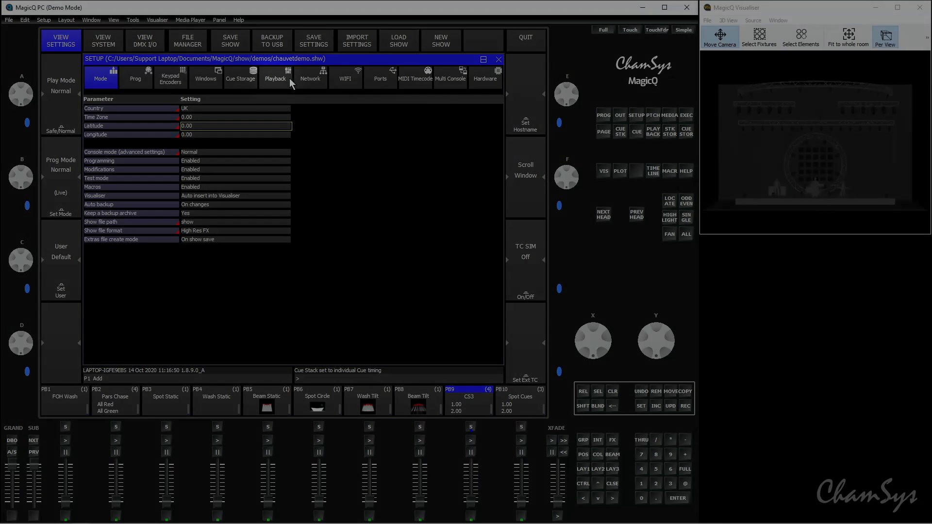
pyautogui.click(290, 78)
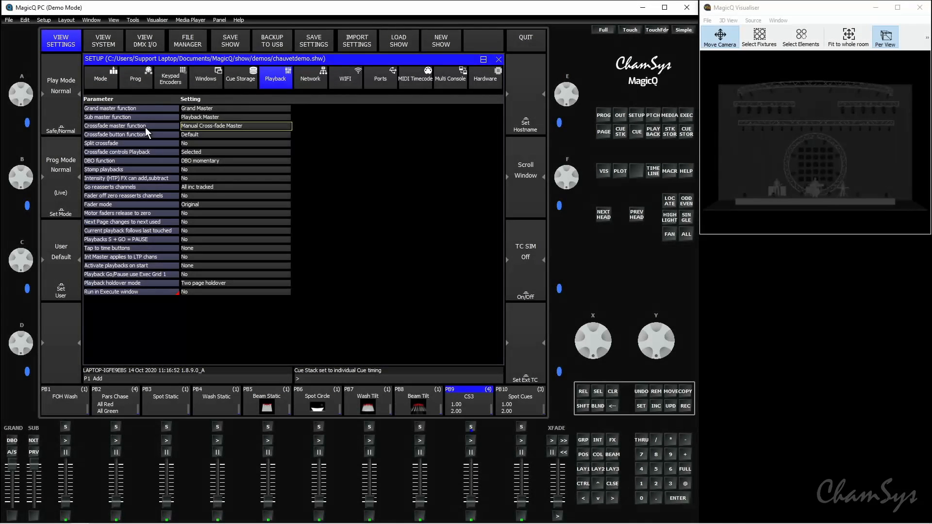
pyautogui.moveTo(156, 127)
pyautogui.click(242, 127)
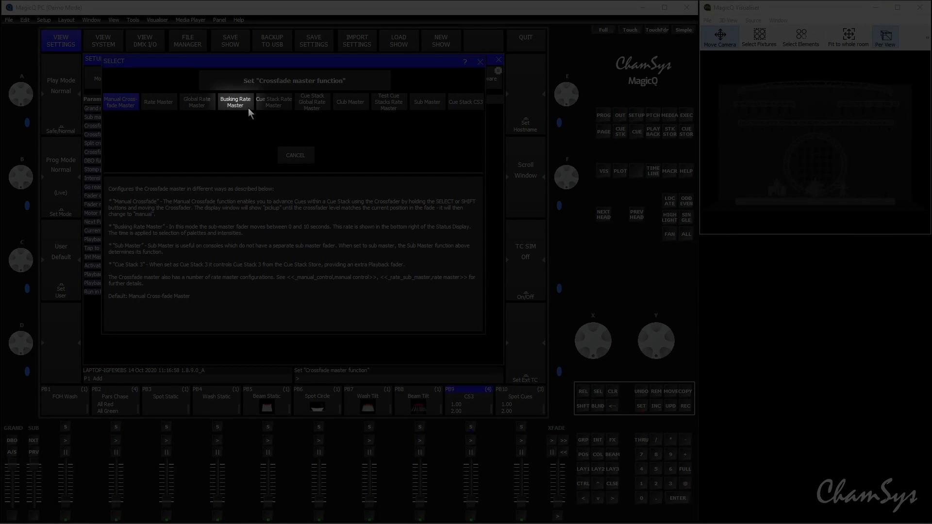
pyautogui.click(249, 109)
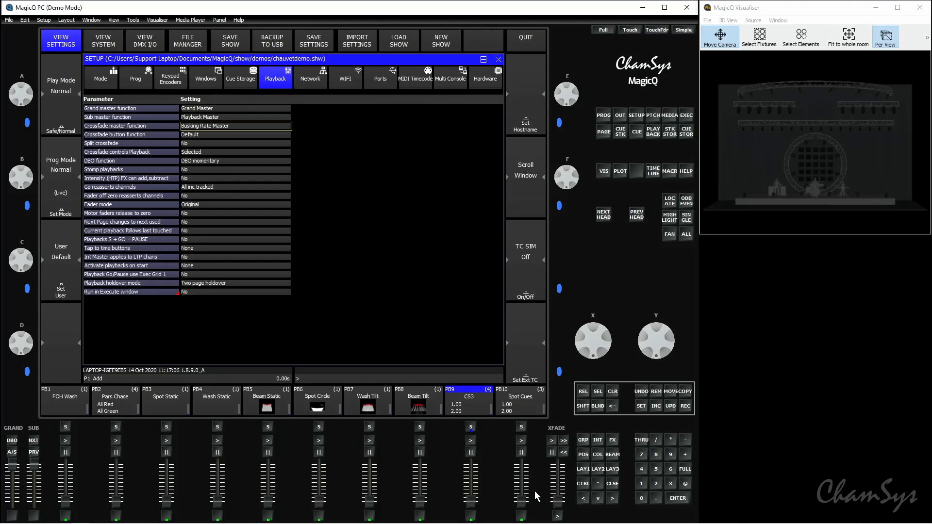
# Step: Sweep the busking rate on the crossfader up to 10 seconds and back to 0
pyautogui.moveTo(556, 503)
pyautogui.mouseDown()
pyautogui.moveTo(561, 462)
pyautogui.moveTo(558, 507)
pyautogui.mouseUp()
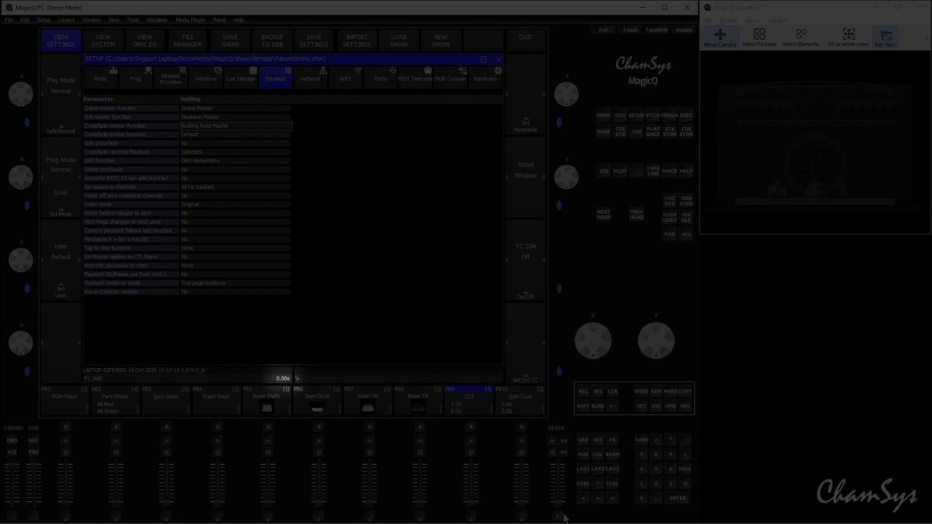
pyautogui.moveTo(559, 503); pyautogui.dragTo(562, 495)
pyautogui.moveTo(561, 457); pyautogui.dragTo(568, 507)
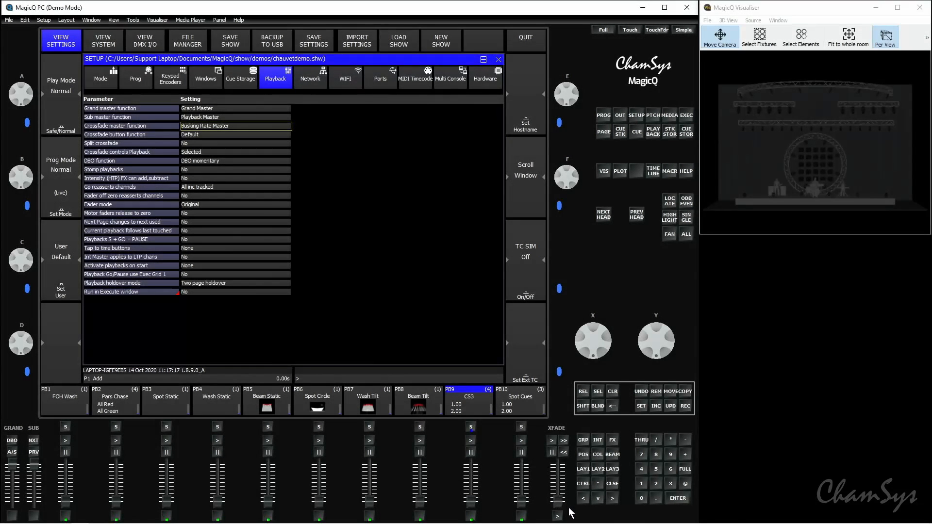
# Step: Return to the palette layout, select the MavMK2Spot group and locate its heads
pyautogui.click(586, 471)
pyautogui.click(142, 97)
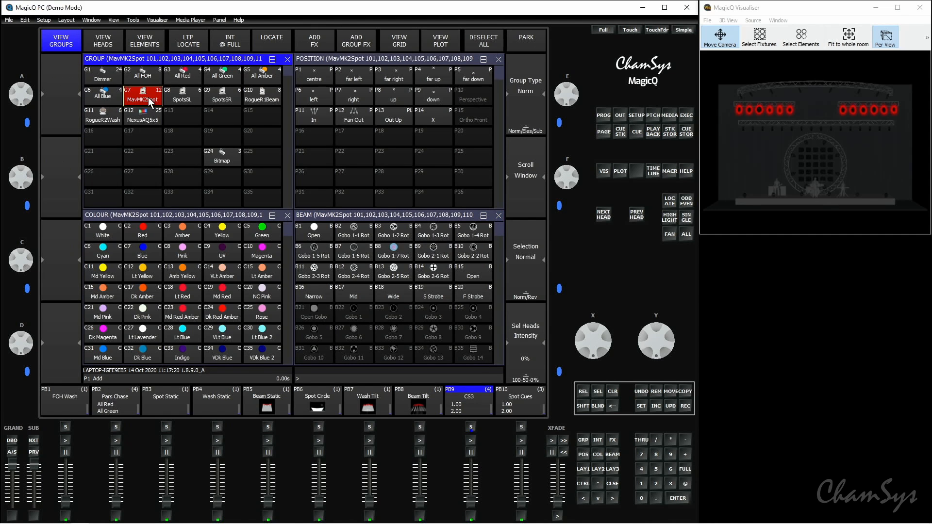
pyautogui.click(278, 39)
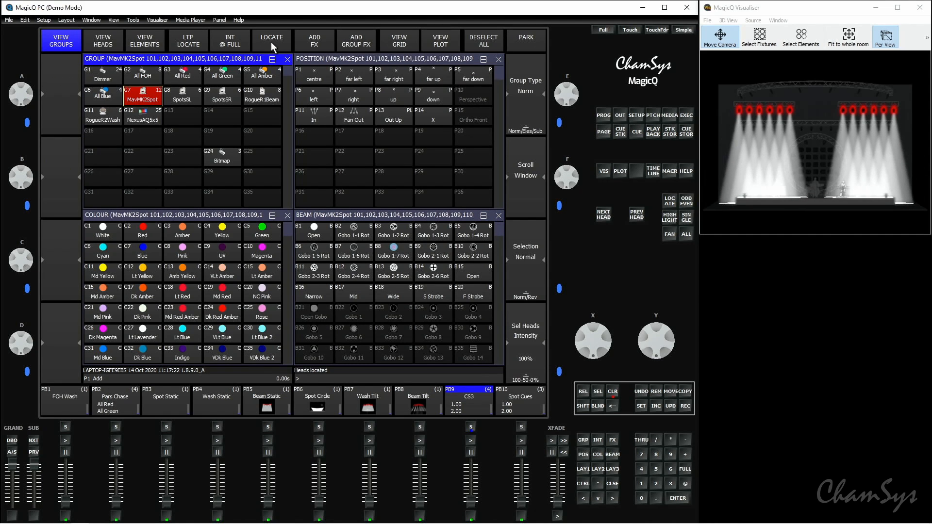
# Step: Try the Yellow, Green, Amber, Pink and Blue palettes on the spots with the busking rate at 0 seconds
pyautogui.click(222, 232)
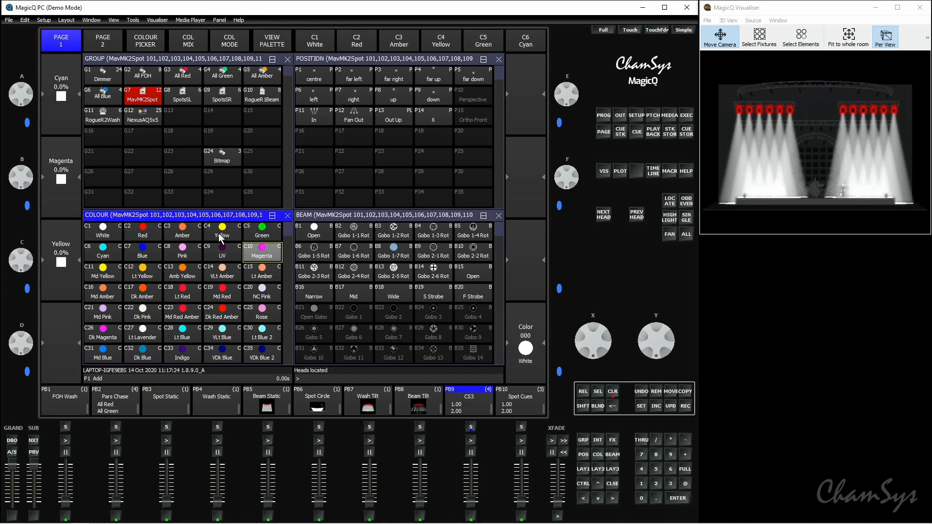
pyautogui.click(261, 237)
pyautogui.click(188, 237)
pyautogui.click(170, 252)
pyautogui.click(147, 255)
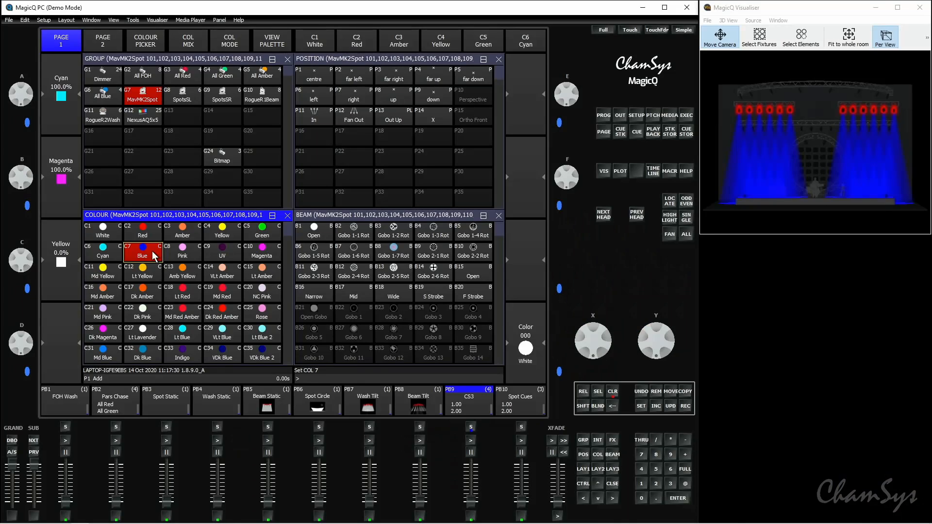
# Step: Fade the spots to Green at about 5.33 seconds and to Amb Yellow at a longer busking rate, clearing the programmer at the end
pyautogui.moveTo(557, 501); pyautogui.dragTo(558, 481)
pyautogui.click(266, 241)
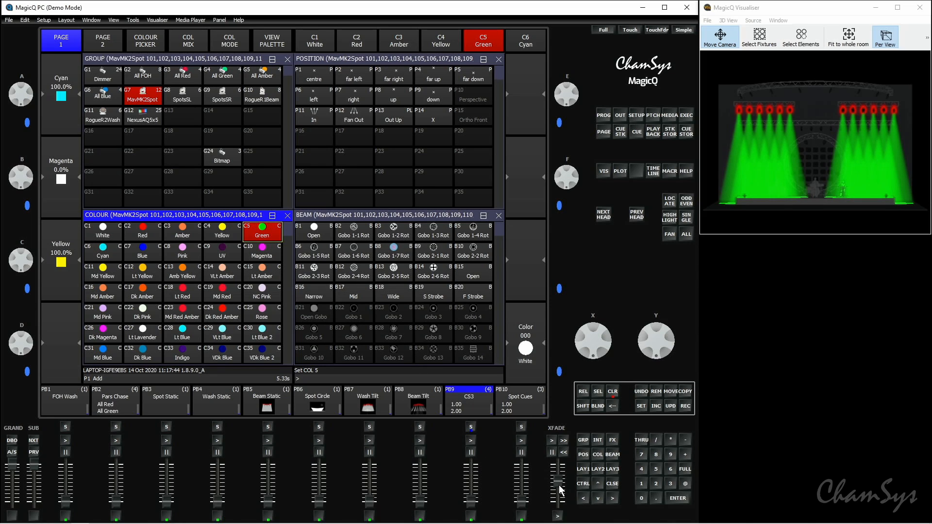
pyautogui.moveTo(559, 485); pyautogui.dragTo(561, 468)
pyautogui.click(192, 281)
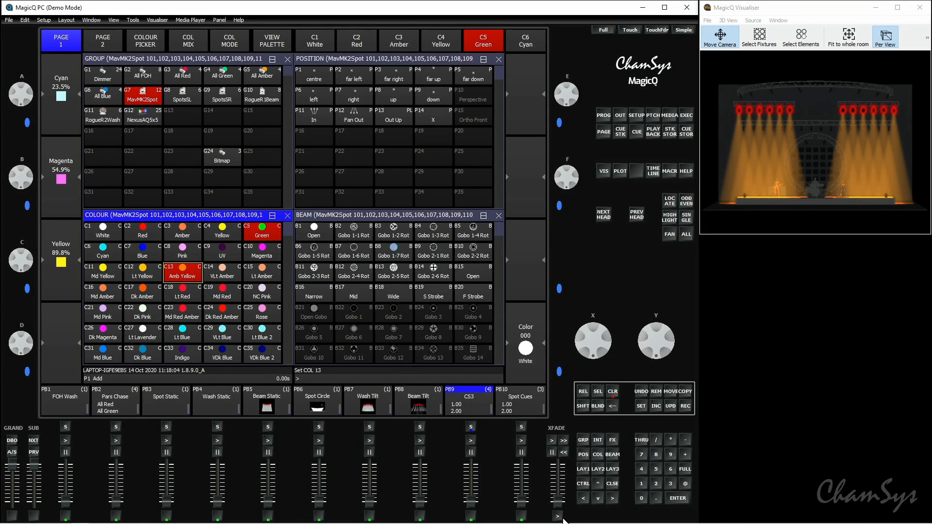
pyautogui.click(612, 392)
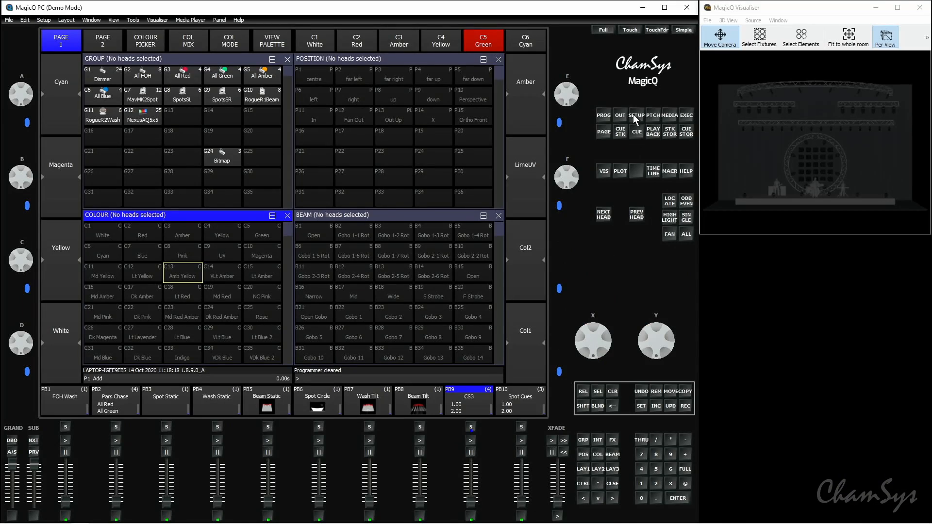
# Step: Set the Tap to time buttons option in the playback settings to S buttons
pyautogui.click(639, 116)
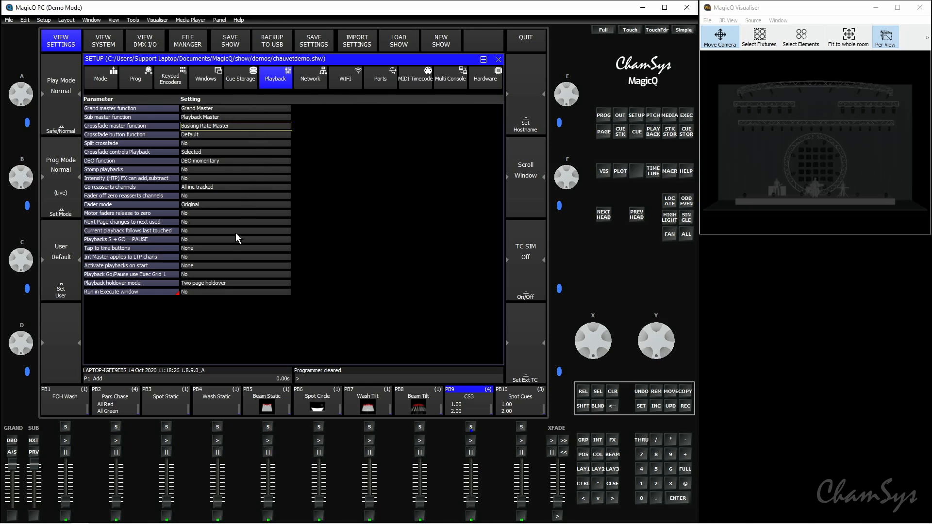
pyautogui.click(201, 250)
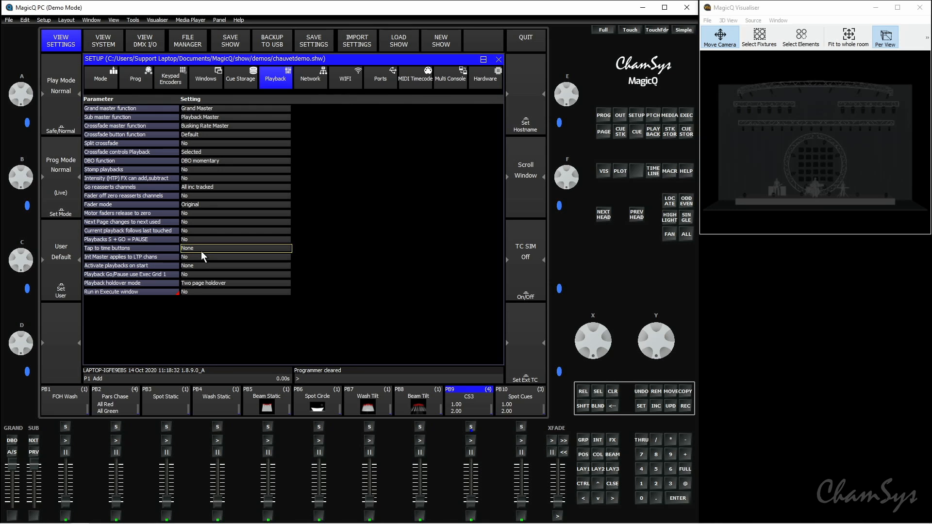
pyautogui.click(200, 250)
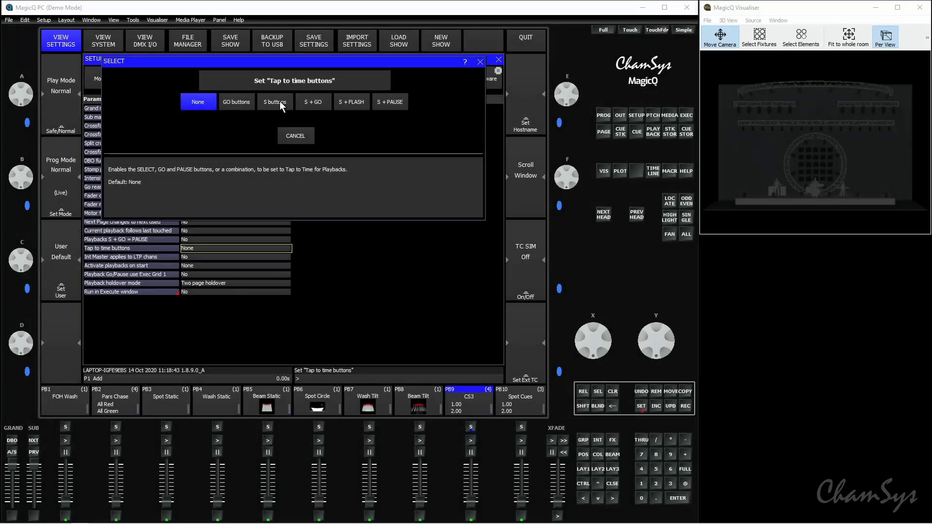
pyautogui.click(280, 102)
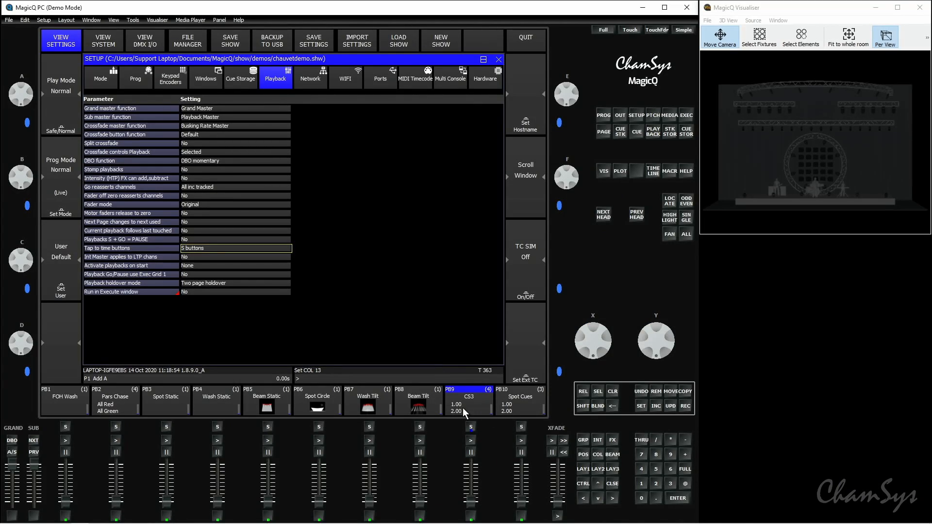
# Step: Clear the programmer and switch all steps of PB9's cue stack to chase timing
pyautogui.click(612, 393)
pyautogui.click(471, 428)
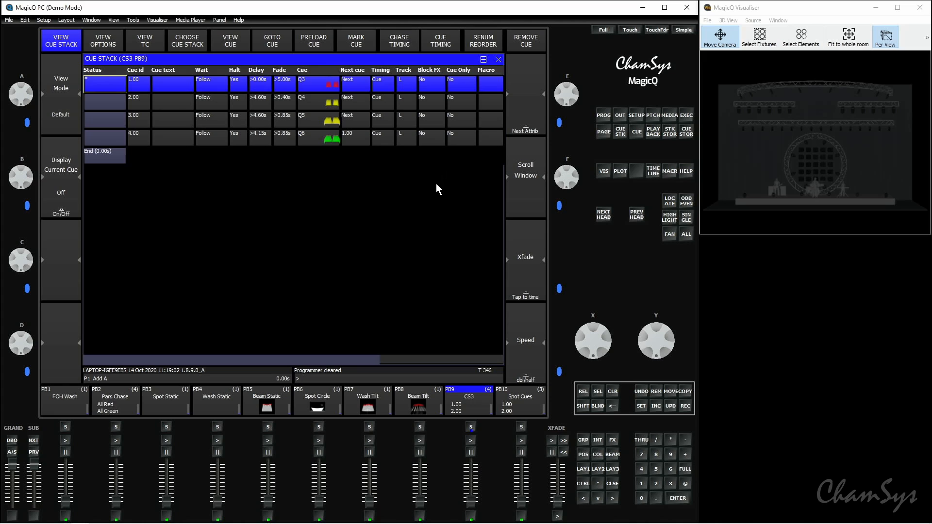
pyautogui.click(411, 41)
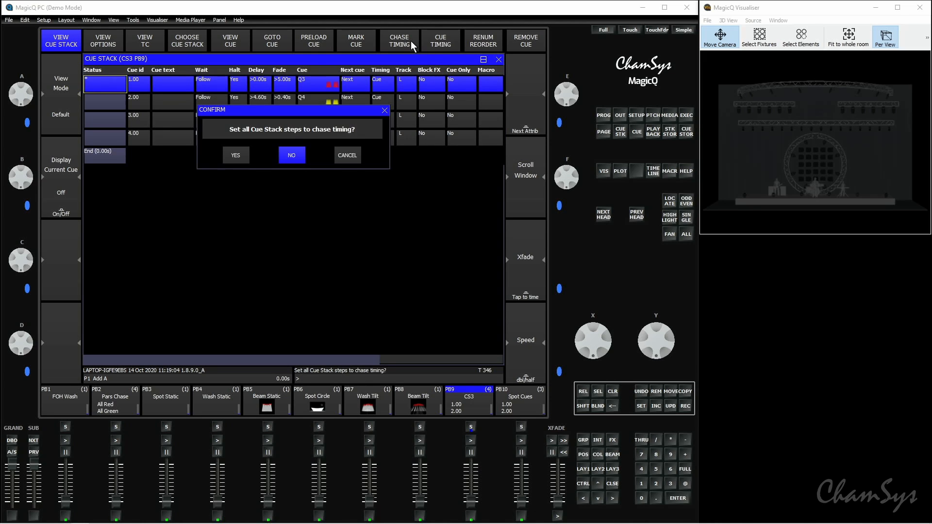
pyautogui.click(245, 161)
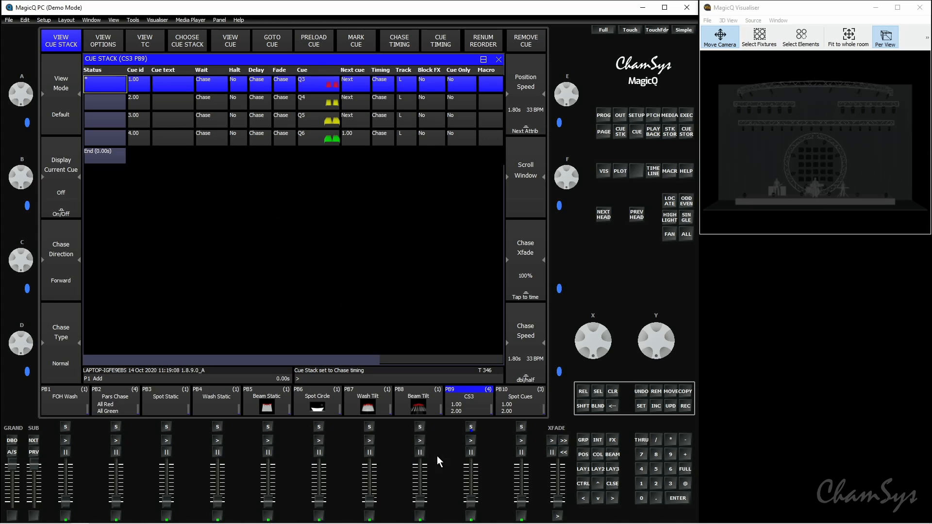
# Step: Run the chase on PB9 at full level and tap its speed to about 135 BPM
pyautogui.moveTo(476, 506); pyautogui.dragTo(478, 464)
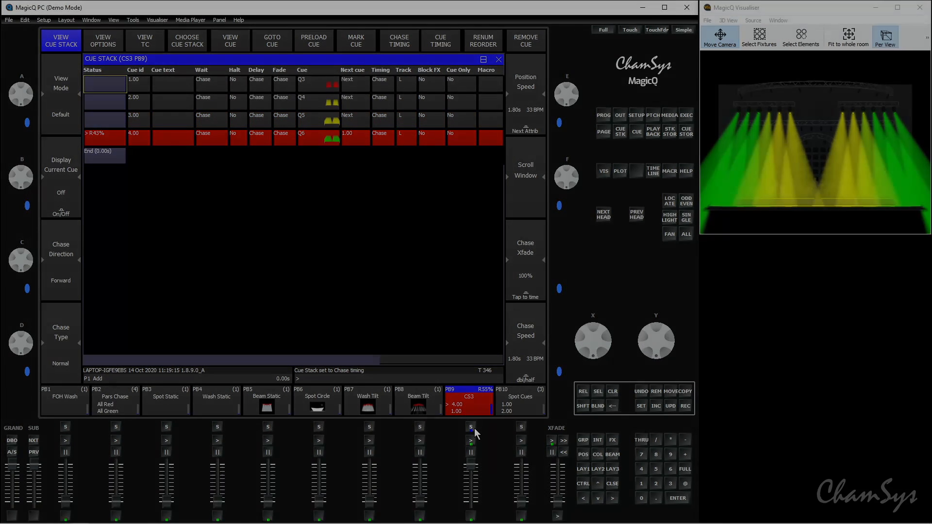
pyautogui.click(474, 428)
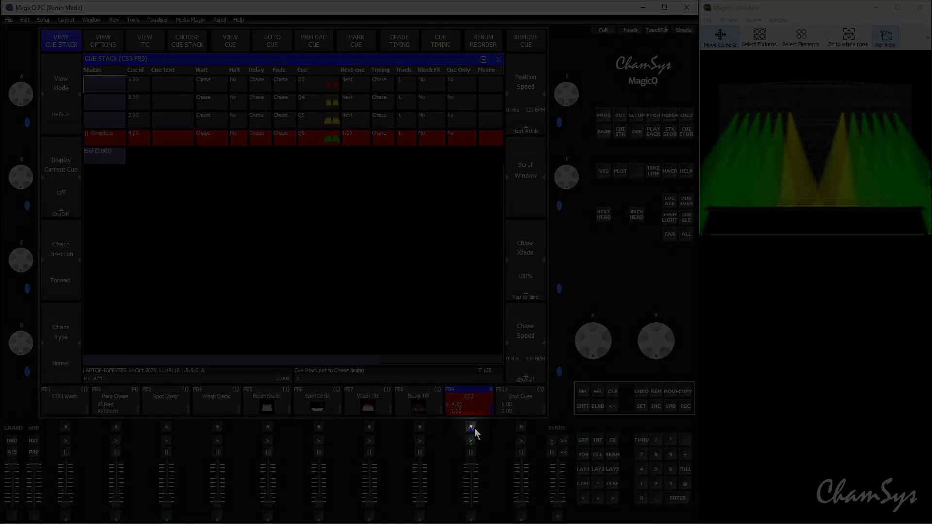
pyautogui.click(474, 428)
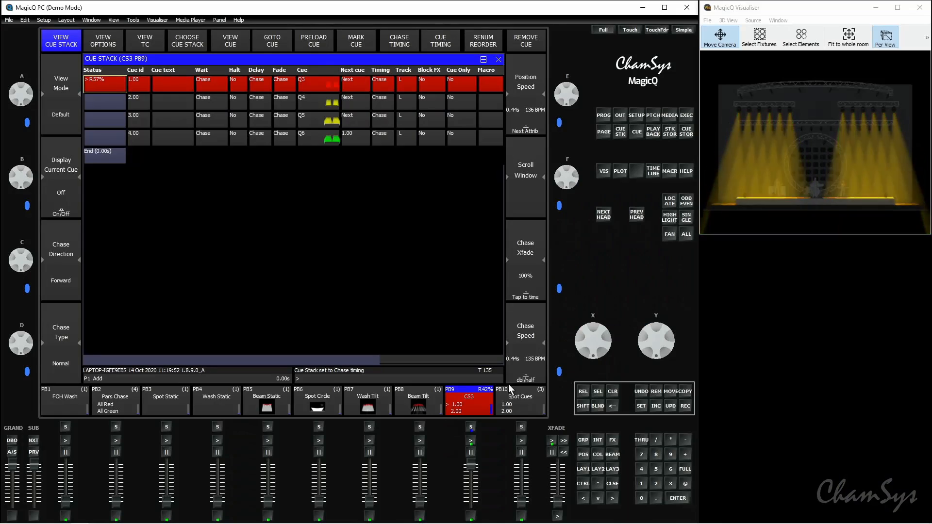
# Step: Set the Crossfade button function to Global Tap to Time in the playback settings
pyautogui.click(637, 115)
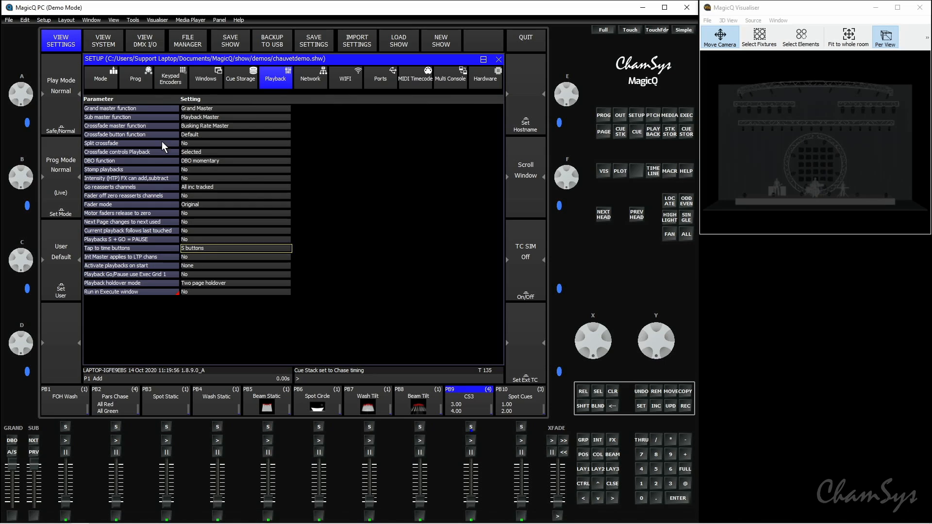
pyautogui.click(207, 134)
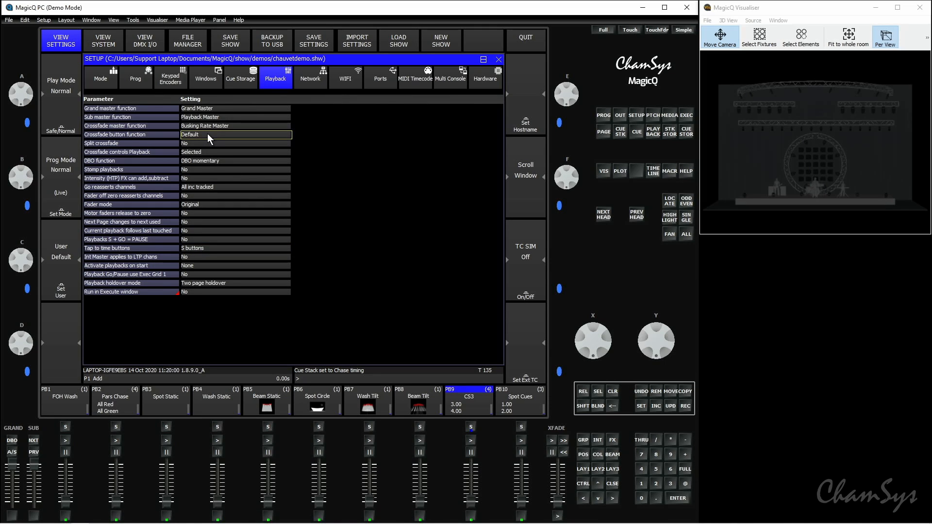
pyautogui.click(209, 133)
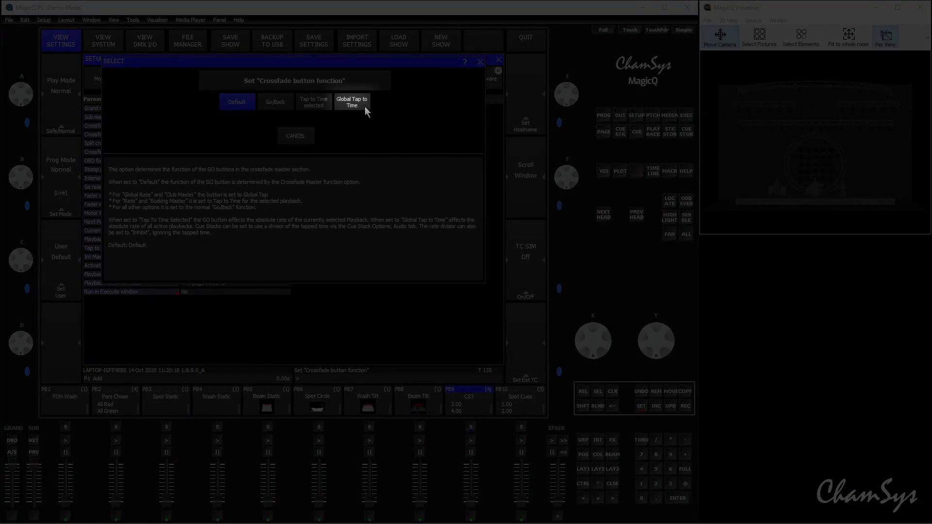
pyautogui.click(365, 107)
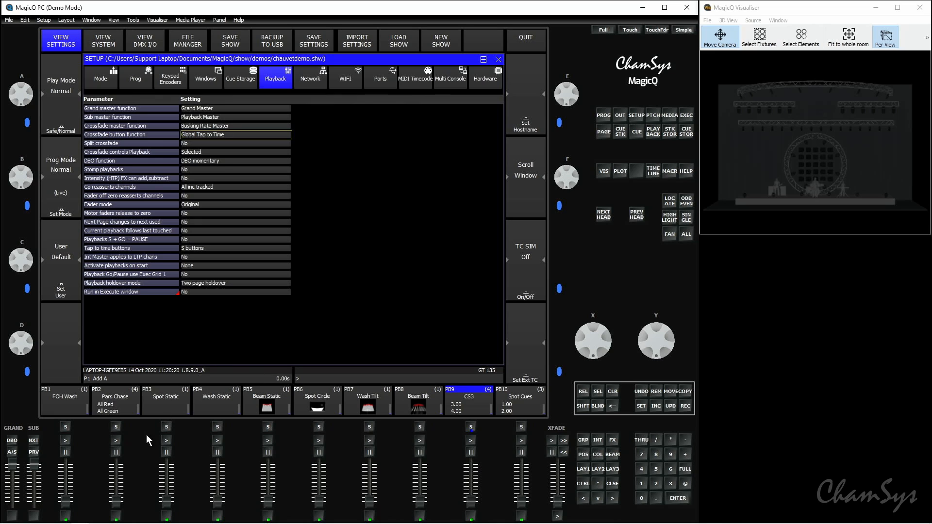
# Step: Run the Pars Chase on PB2 at about 90% together with the chase on PB9 at about 42%
pyautogui.moveTo(120, 505); pyautogui.dragTo(121, 483)
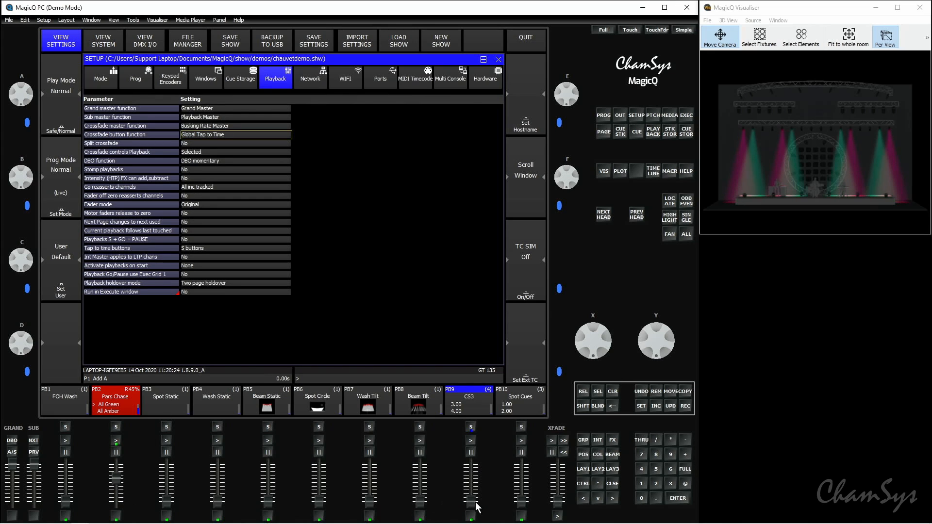
pyautogui.moveTo(475, 507); pyautogui.dragTo(475, 491)
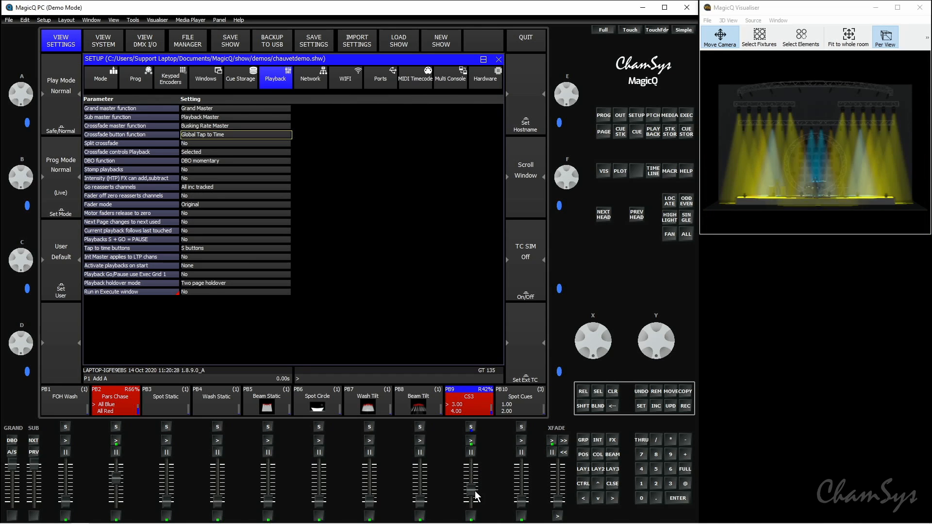
pyautogui.moveTo(115, 477); pyautogui.dragTo(117, 466)
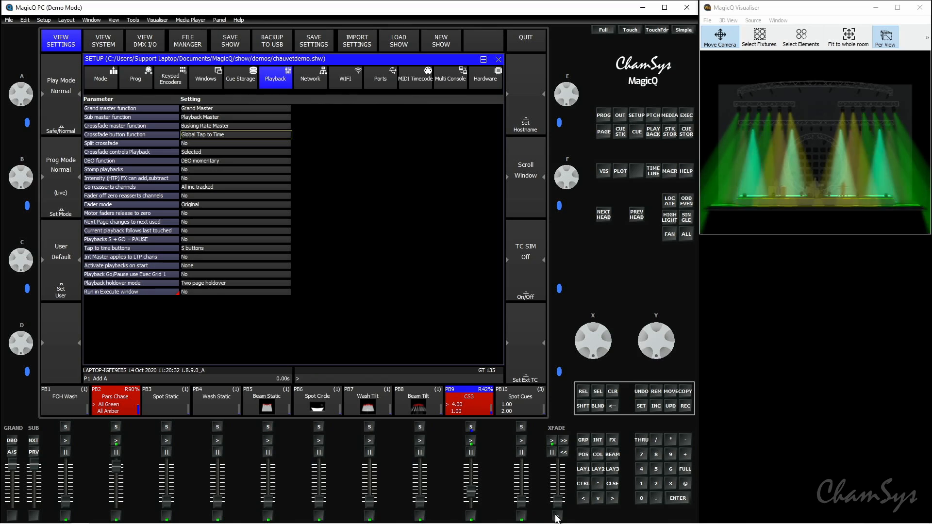